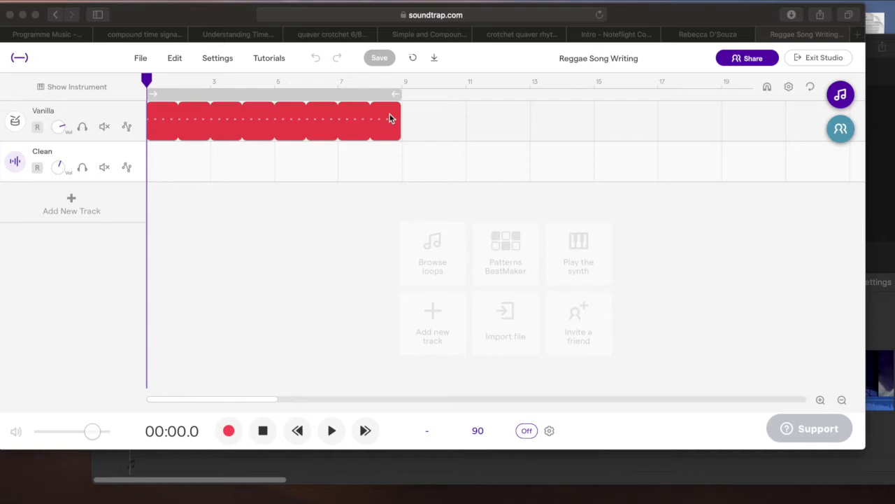
pyautogui.click(525, 431)
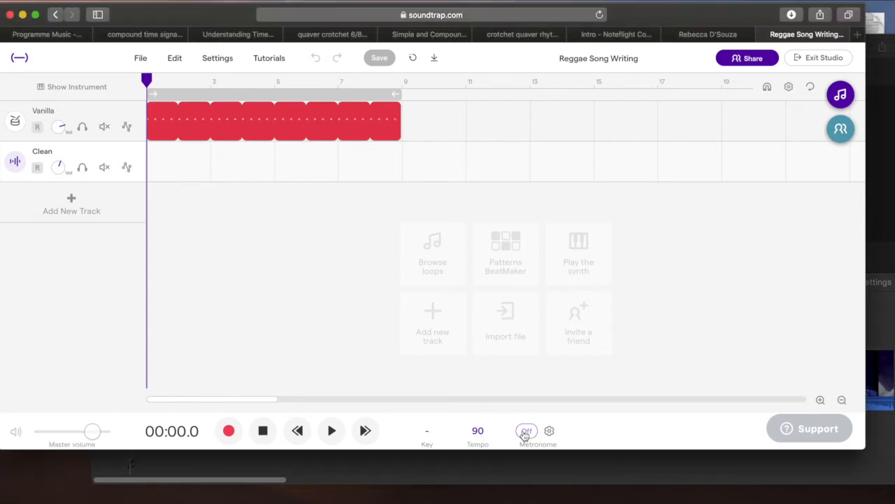
pyautogui.click(526, 431)
pyautogui.click(525, 432)
pyautogui.moveTo(312, 132)
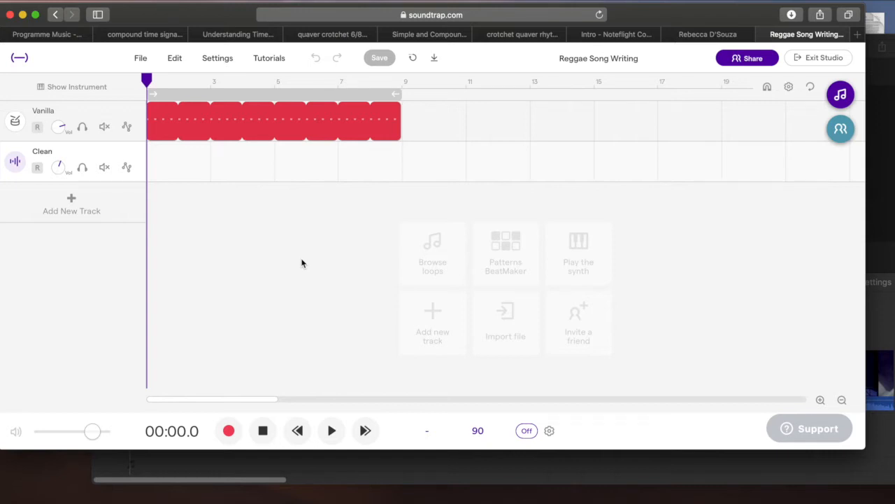
# Delete the empty Clean audio track beneath the Vanilla drum track
pyautogui.moveTo(165, 133)
pyautogui.click(820, 400)
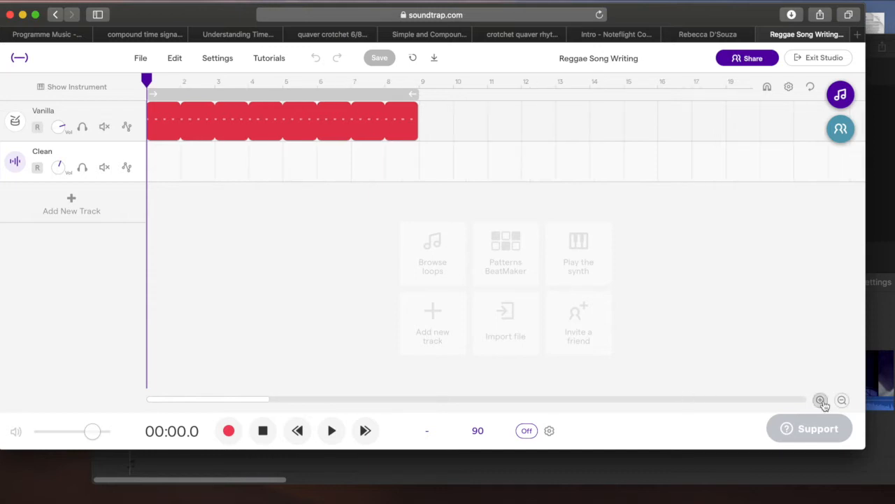
pyautogui.click(820, 400)
pyautogui.click(821, 400)
pyautogui.click(821, 400)
pyautogui.click(821, 400)
pyautogui.click(820, 400)
pyautogui.click(820, 400)
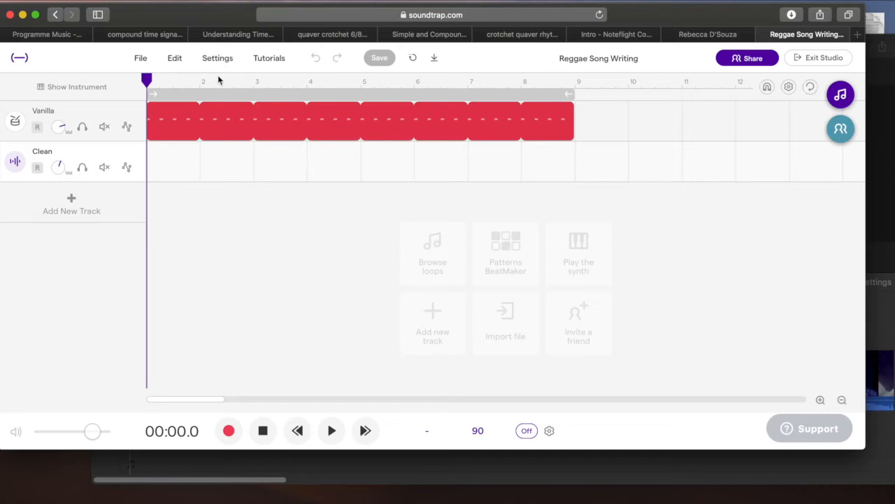
pyautogui.click(134, 153)
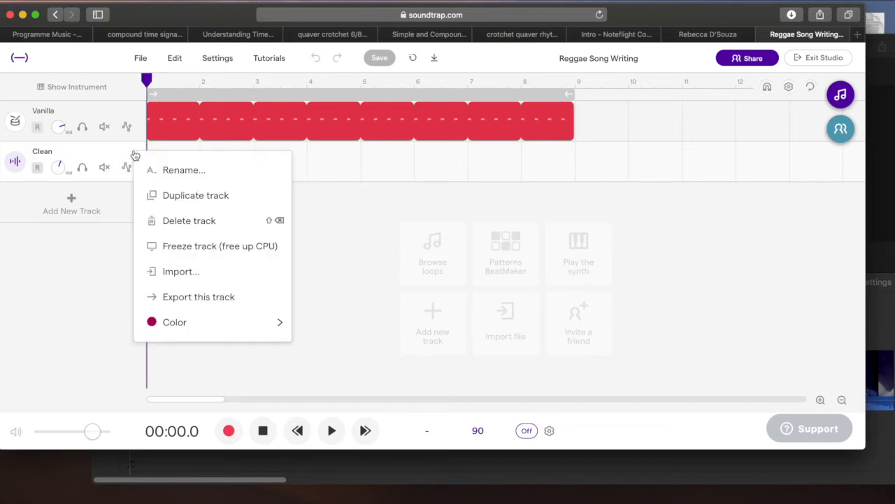
pyautogui.click(173, 214)
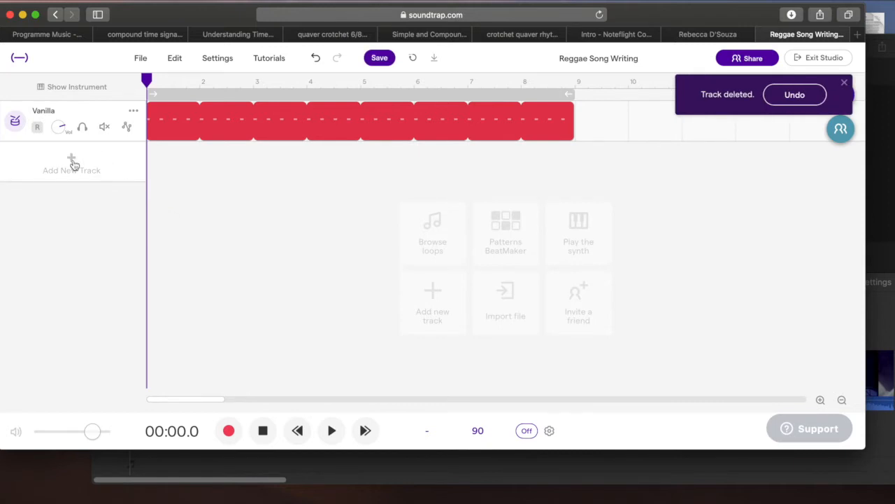
# Add a Grand Piano instrument track and try out the notes of the C major chord on its keyboard
pyautogui.click(71, 162)
pyautogui.click(410, 184)
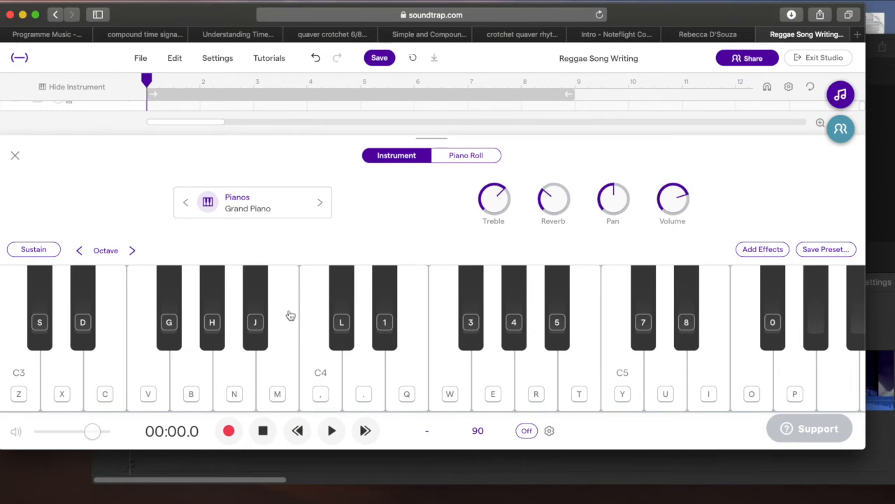
pyautogui.click(321, 374)
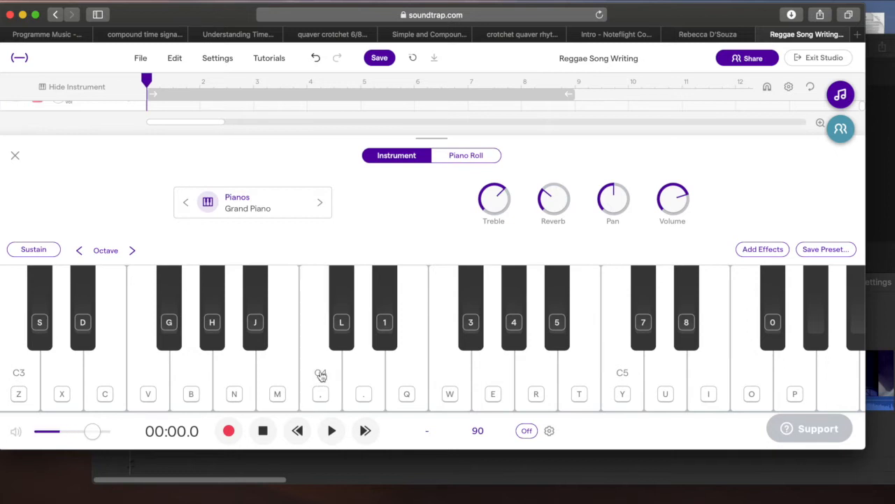
pyautogui.click(414, 376)
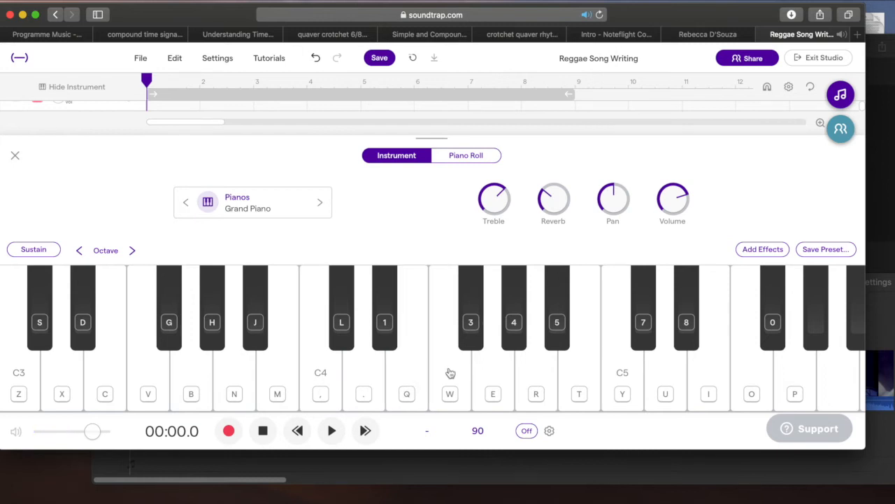
pyautogui.click(493, 378)
pyautogui.press('z')
pyautogui.press('c')
# Record the C major chord (C3, E3, G3) on the Grand Piano track, playing it twice per bar for two bars
pyautogui.click(228, 432)
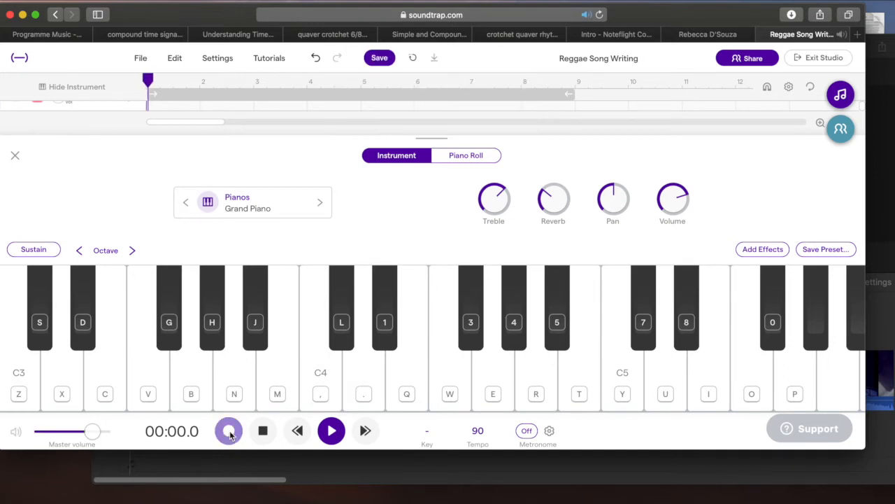
pyautogui.hotkey('z', 'c', 'b')
pyautogui.hotkey('z', 'c', 'b')
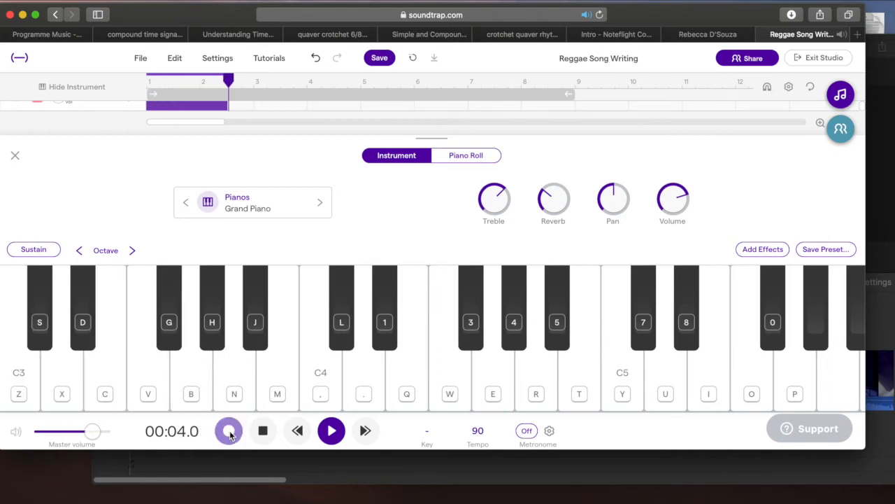
pyautogui.hotkey('z', 'c', 'b')
pyautogui.click(230, 432)
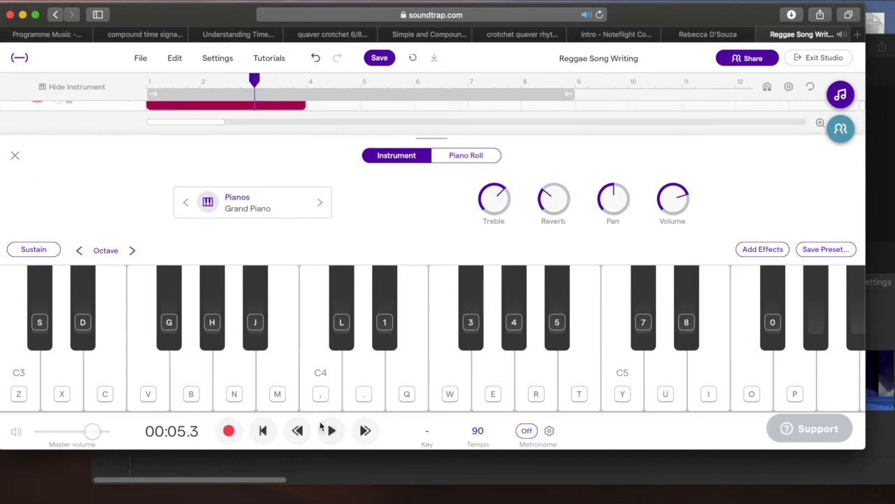
# Trim the end of the recorded Grand Piano region back to the start of bar 3
pyautogui.click(15, 158)
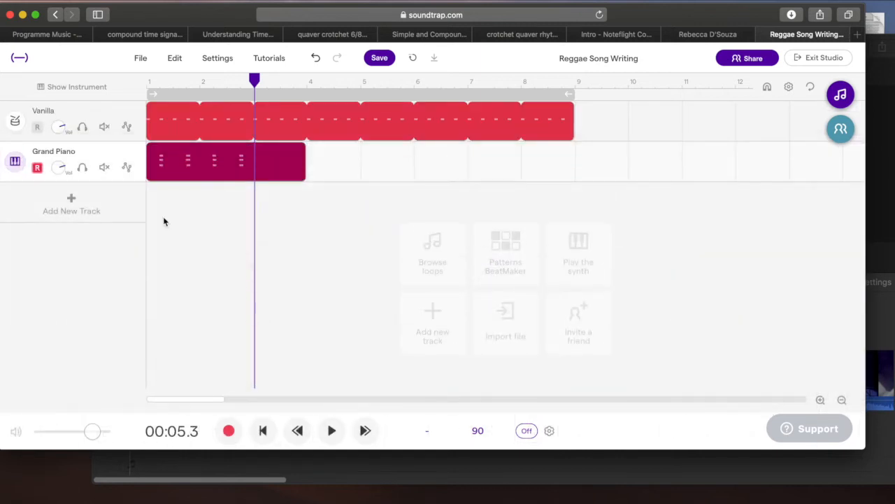
pyautogui.moveTo(168, 171)
pyautogui.click(302, 174)
pyautogui.moveTo(302, 174); pyautogui.dragTo(250, 171)
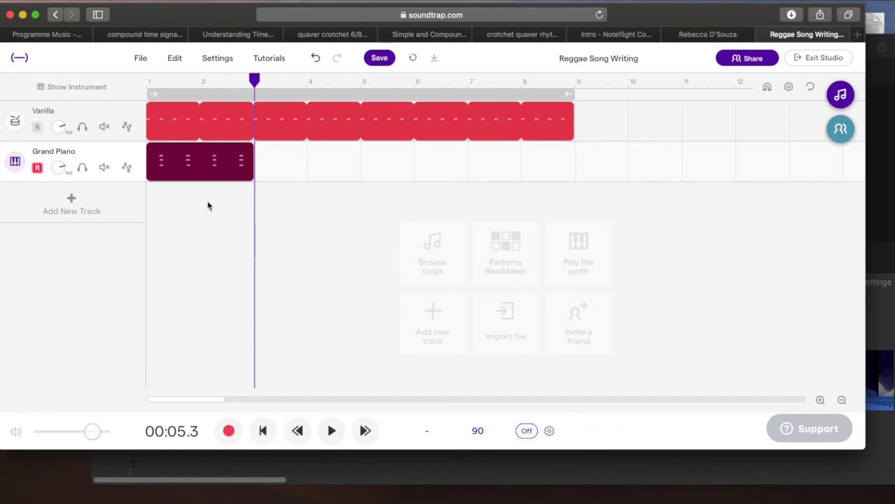
# Quantize all notes of the recorded piano region to 1/2 in the piano roll
pyautogui.doubleClick(213, 161)
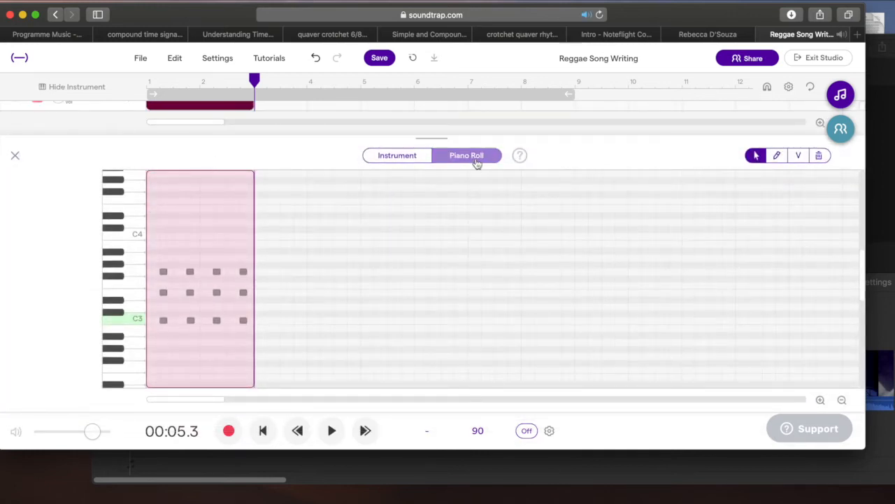
pyautogui.moveTo(152, 252); pyautogui.dragTo(274, 345)
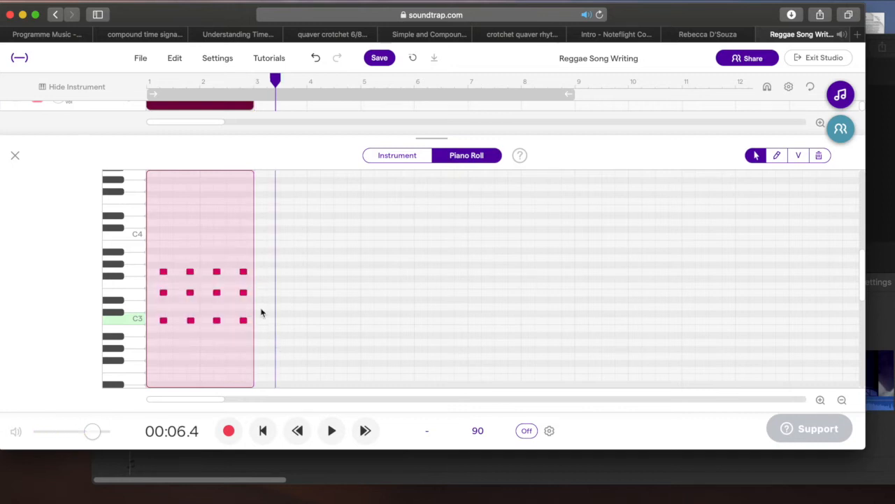
pyautogui.click(175, 59)
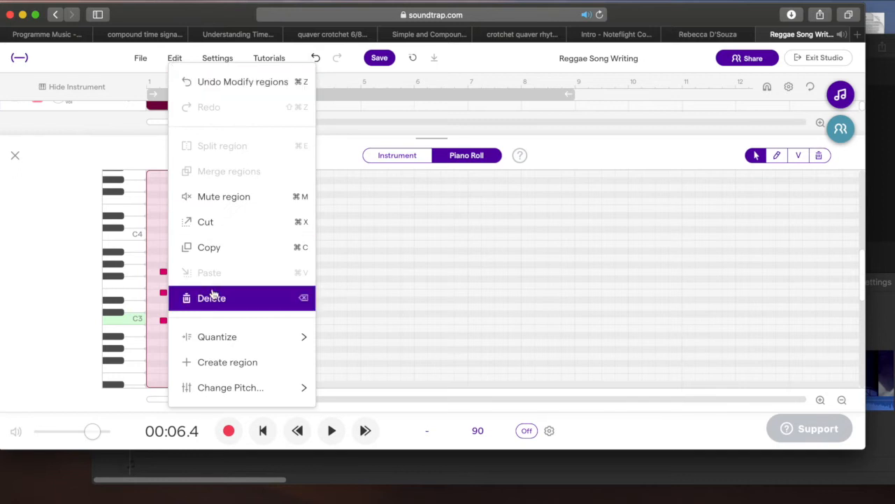
pyautogui.moveTo(214, 333)
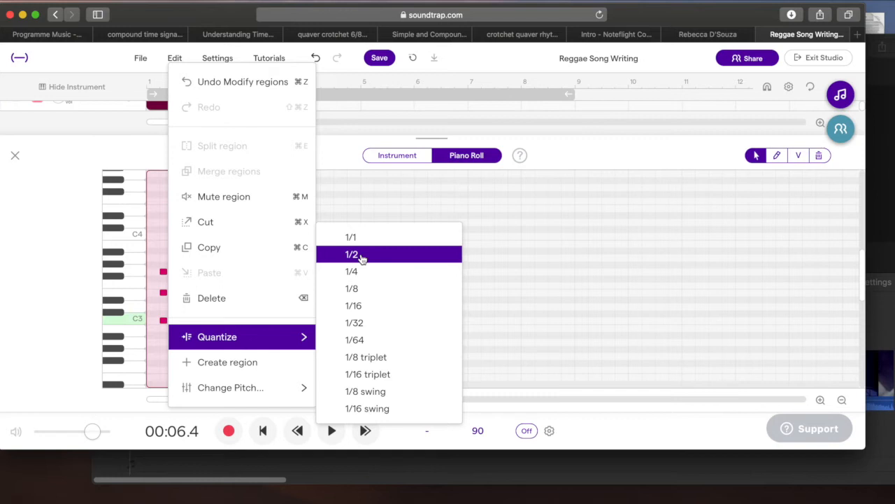
pyautogui.click(362, 256)
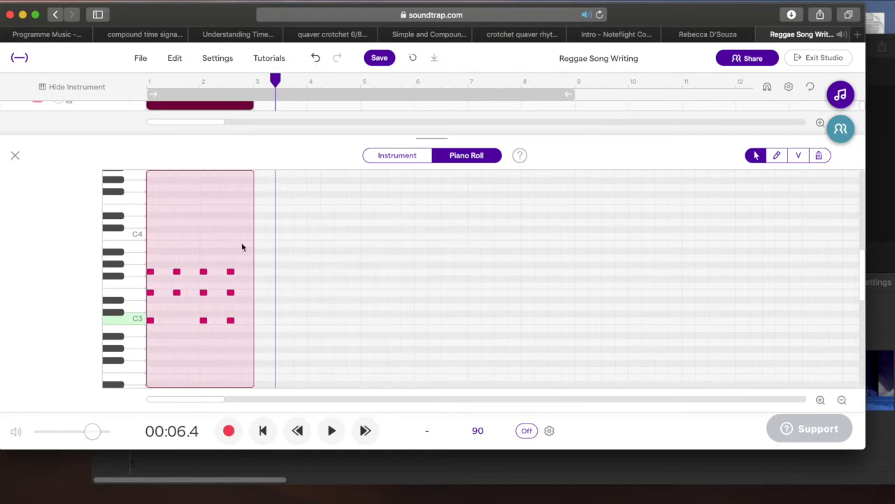
# Draw the missing C3 note under the second chord in bar 1 of the piano region
pyautogui.click(176, 329)
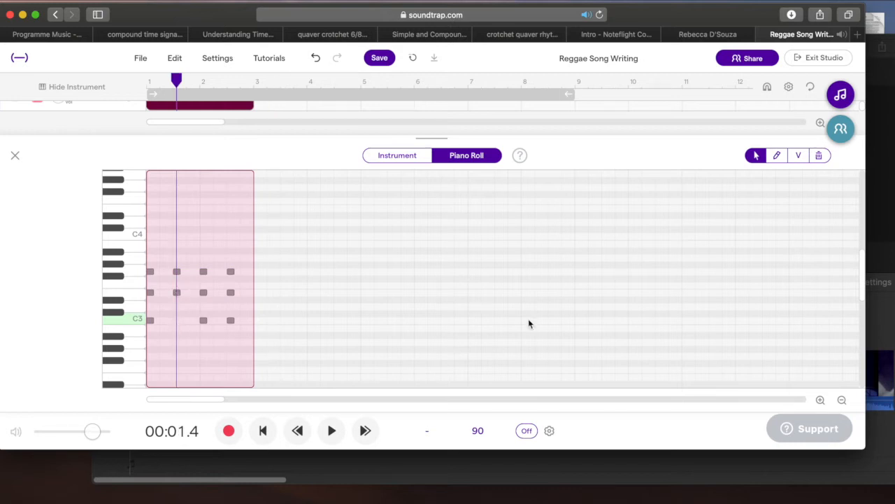
pyautogui.click(777, 159)
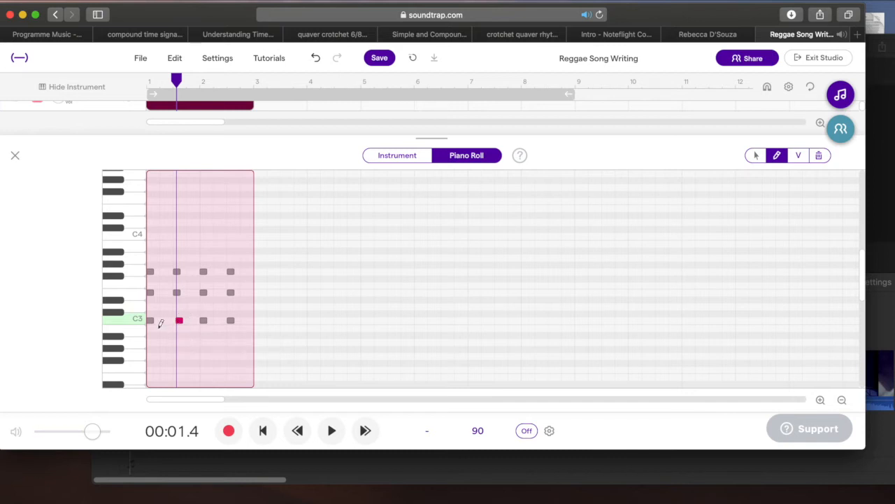
pyautogui.click(820, 401)
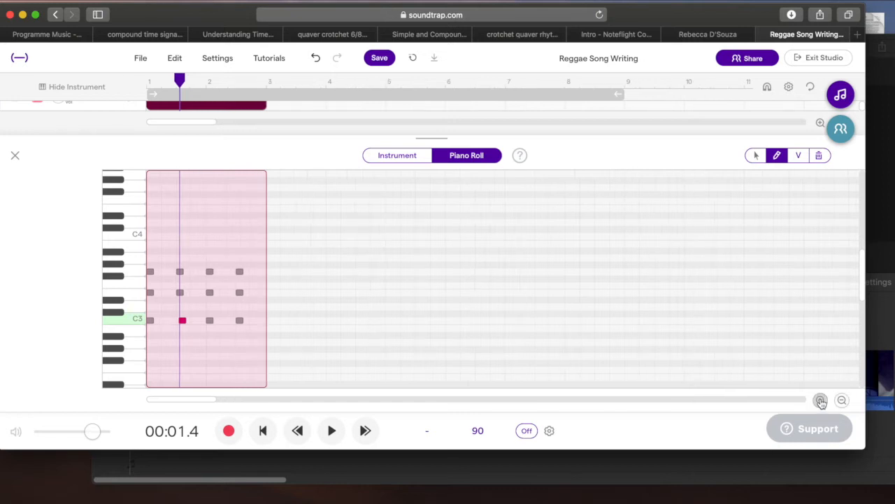
pyautogui.click(820, 400)
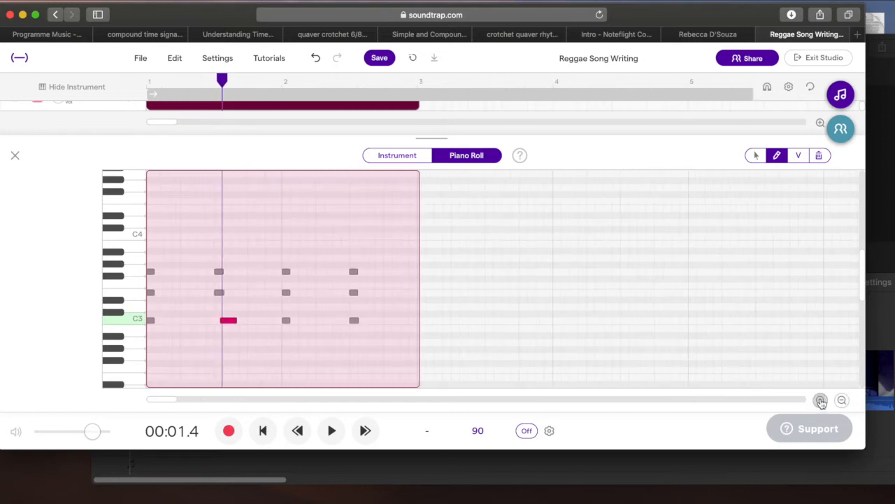
pyautogui.moveTo(231, 321); pyautogui.dragTo(233, 324)
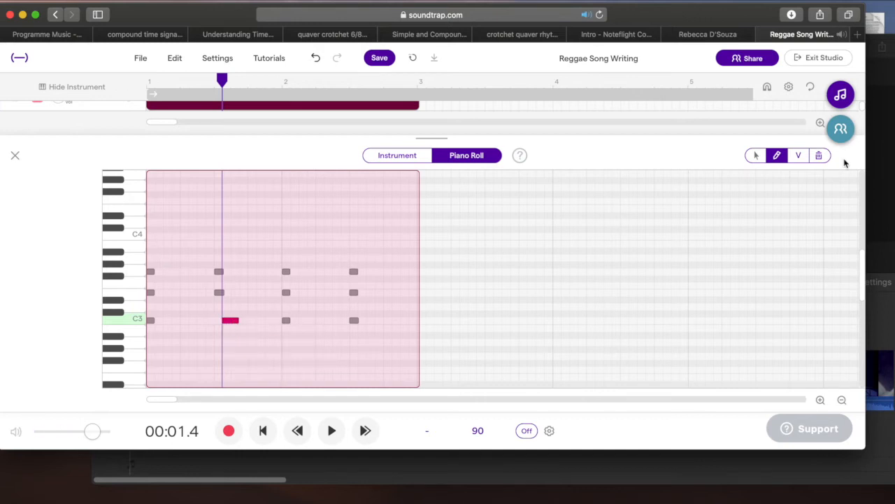
# Select all the chord notes in the piano region and quantize them to 1/2 again
pyautogui.click(758, 155)
pyautogui.click(150, 260)
pyautogui.moveTo(150, 261); pyautogui.dragTo(374, 338)
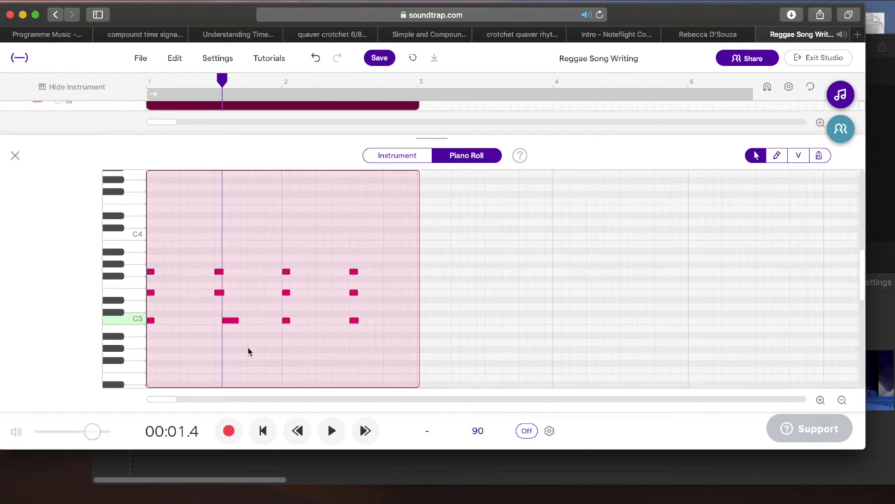
pyautogui.click(176, 62)
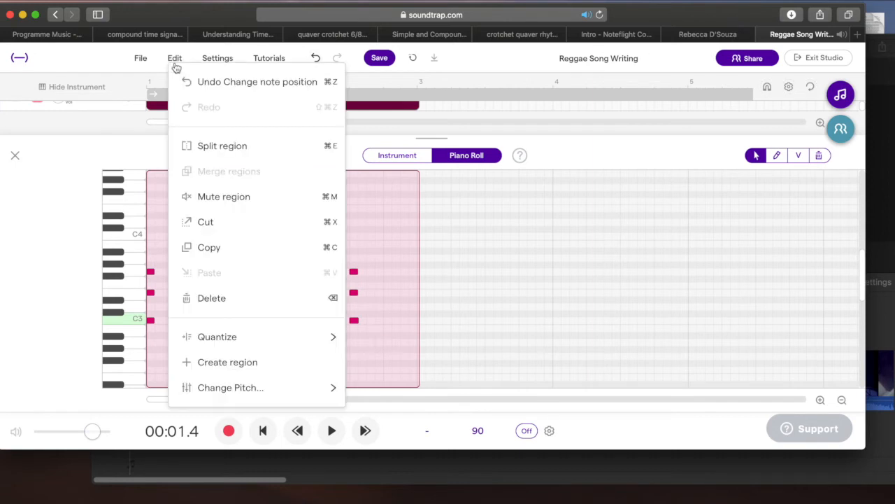
pyautogui.moveTo(226, 335)
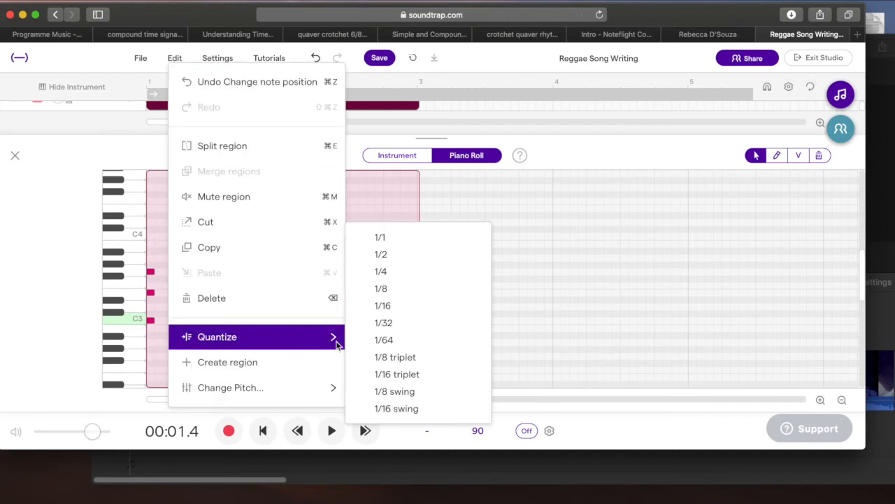
pyautogui.click(385, 257)
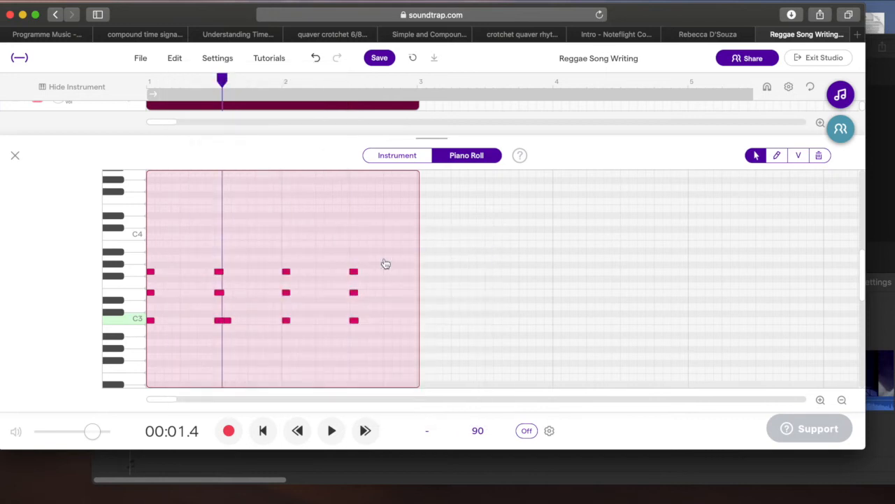
# Adjust the note ends so the second chord's C3 note is closer in length to the other notes, and close the piano roll
pyautogui.moveTo(228, 320); pyautogui.dragTo(228, 320)
pyautogui.click(230, 330)
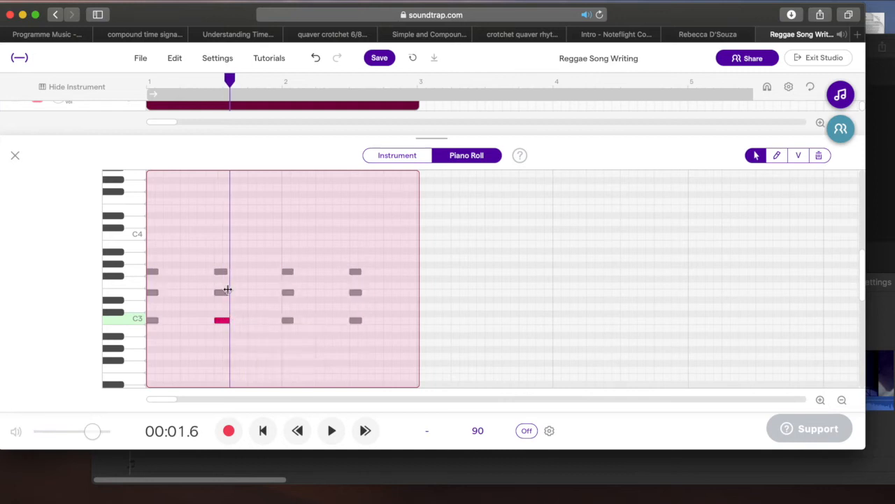
pyautogui.click(462, 301)
pyautogui.click(15, 156)
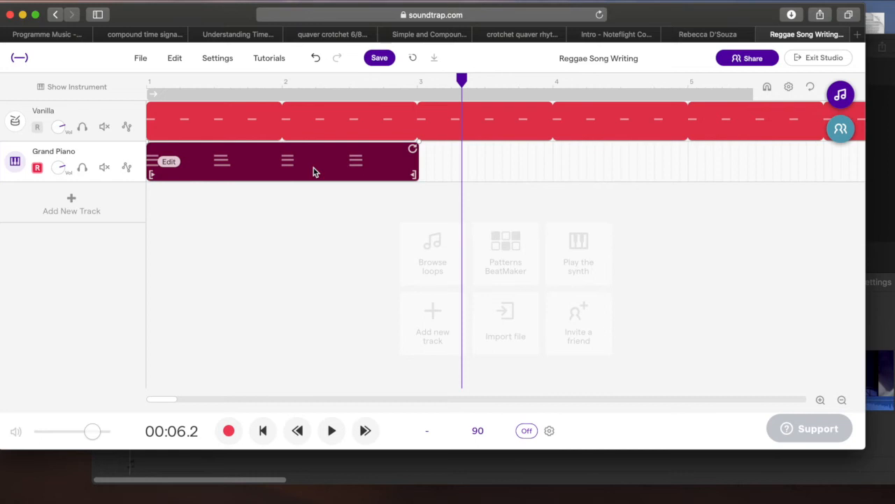
# Copy the two-bar Grand Piano region and paste it at the start of bar 3
pyautogui.click(175, 59)
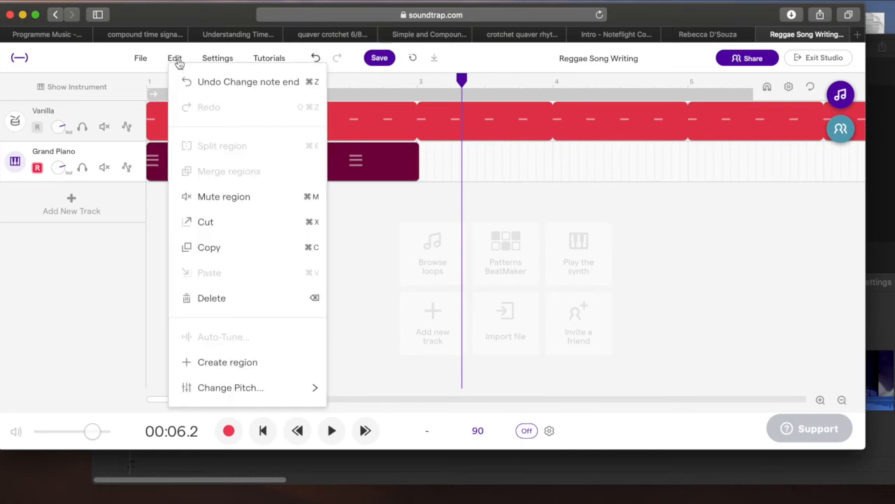
pyautogui.click(210, 247)
pyautogui.moveTo(462, 80); pyautogui.dragTo(417, 80)
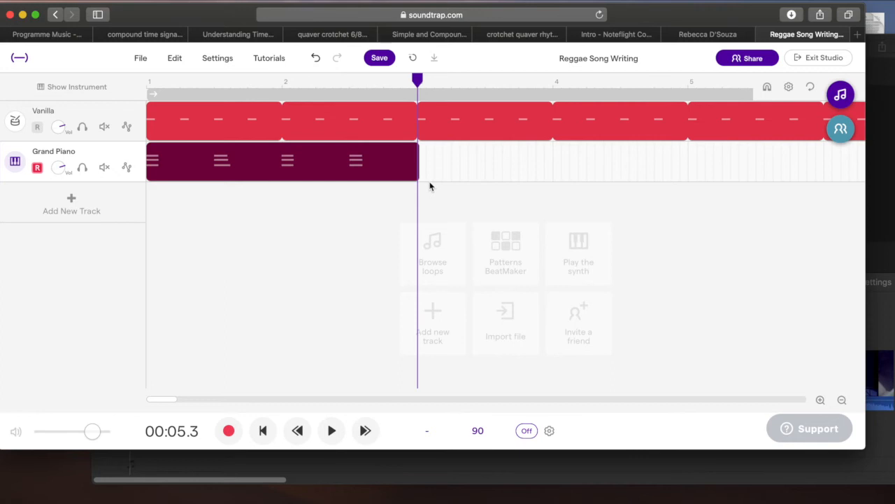
pyautogui.click(174, 60)
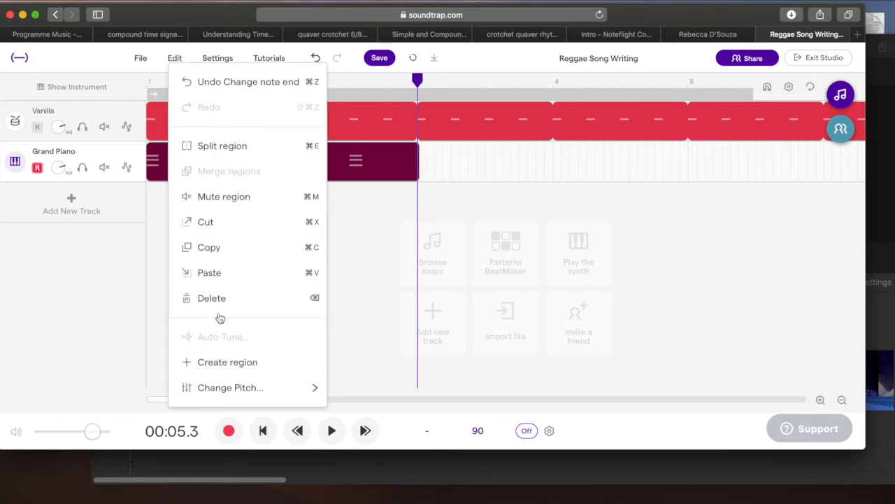
pyautogui.click(224, 279)
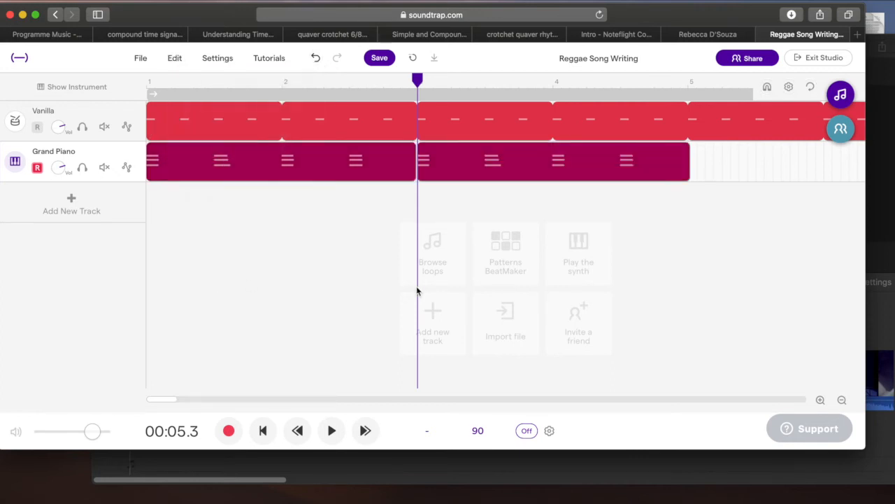
# Transpose all the chord notes in the piano region at bar 3 up so the lowest notes sit on F3, and audition the chord
pyautogui.doubleClick(495, 171)
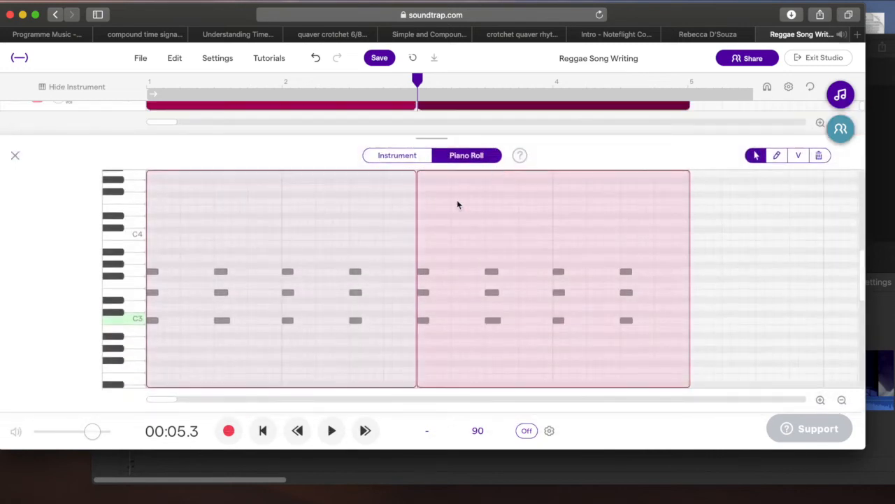
pyautogui.moveTo(423, 252); pyautogui.dragTo(641, 350)
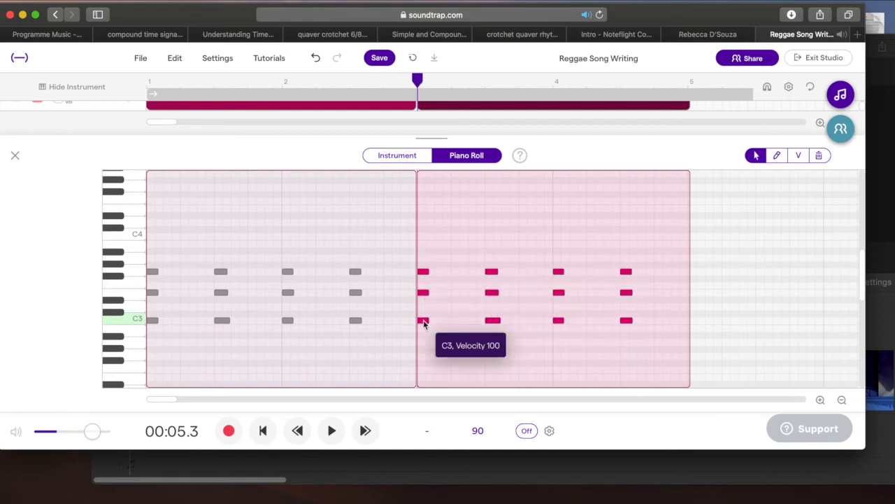
pyautogui.moveTo(423, 320); pyautogui.dragTo(424, 286)
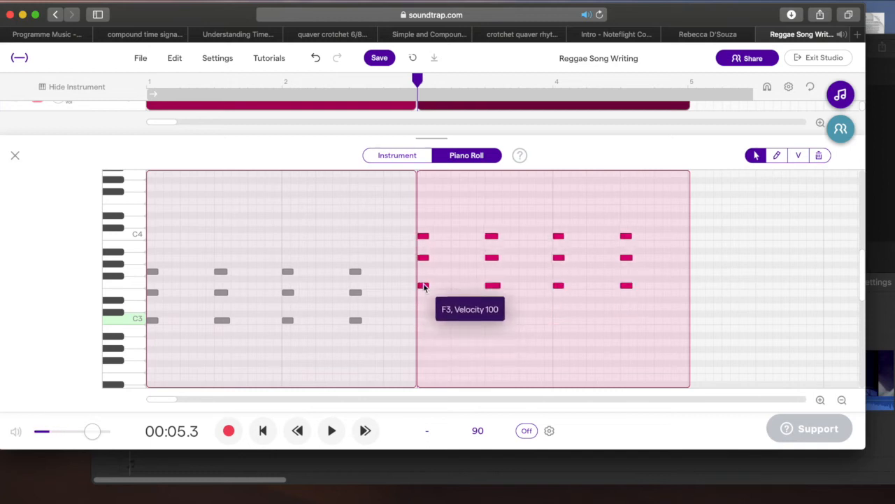
pyautogui.click(424, 287)
pyautogui.click(424, 259)
pyautogui.click(423, 237)
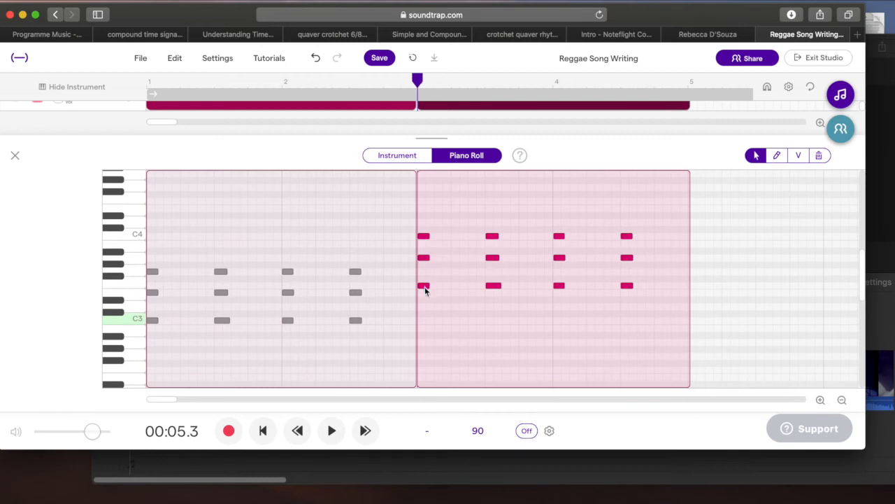
# Try a higher position for the selected chord notes and return their lowest notes to F3
pyautogui.moveTo(424, 291); pyautogui.dragTo(424, 265)
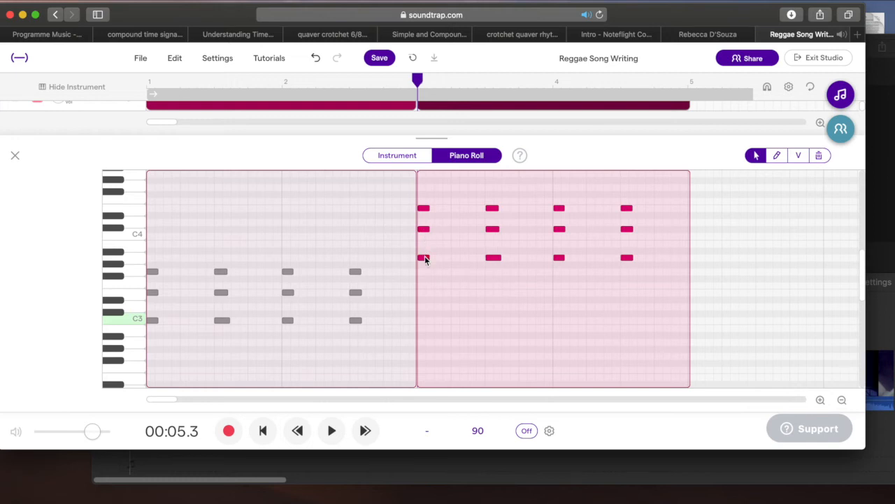
pyautogui.moveTo(424, 260); pyautogui.dragTo(424, 284)
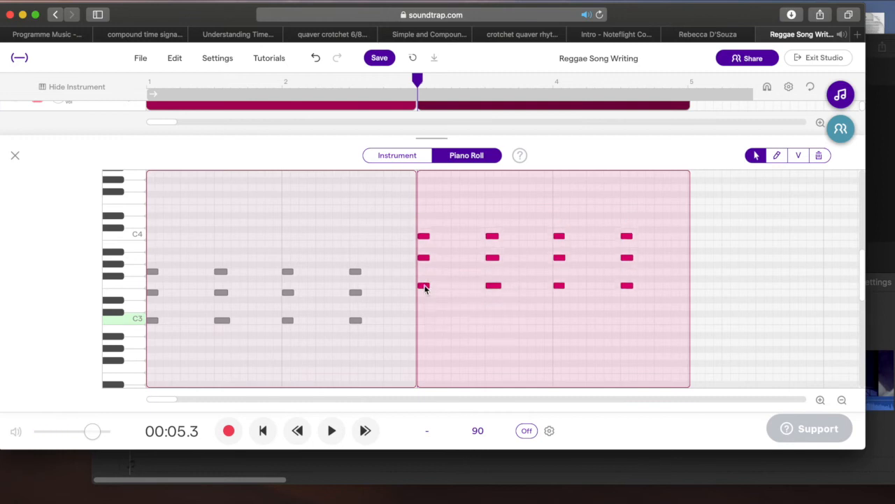
# Close the piano roll and save the project
pyautogui.click(14, 156)
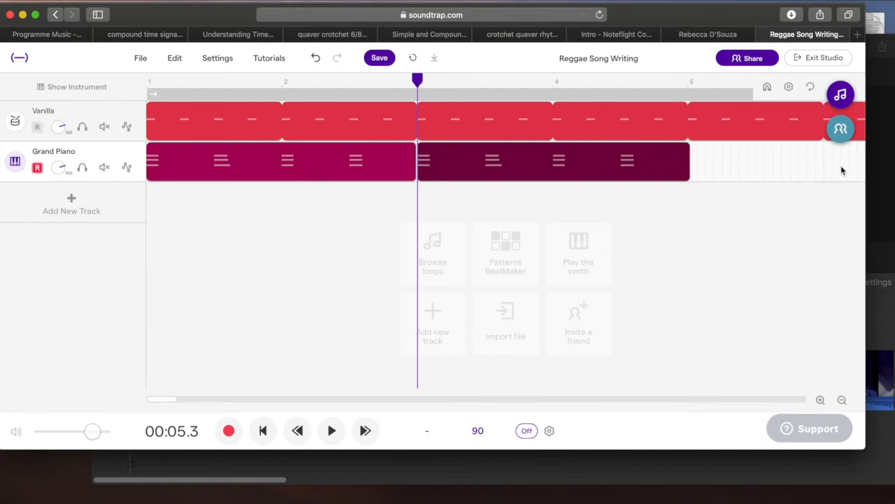
pyautogui.hscroll(10, 837, 170)
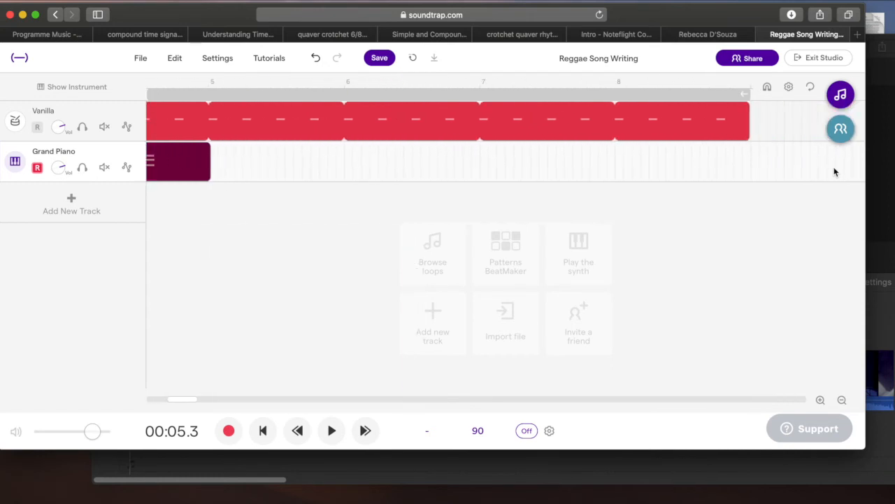
pyautogui.hscroll(5, 496, 170)
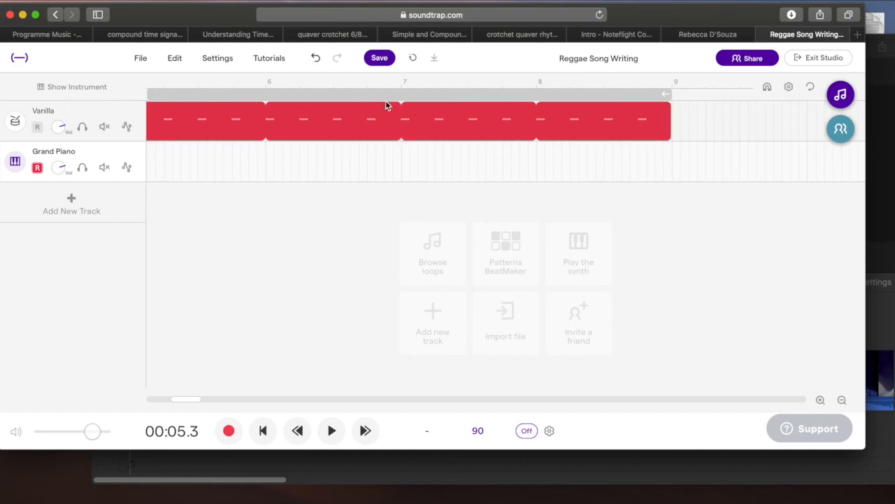
pyautogui.click(381, 60)
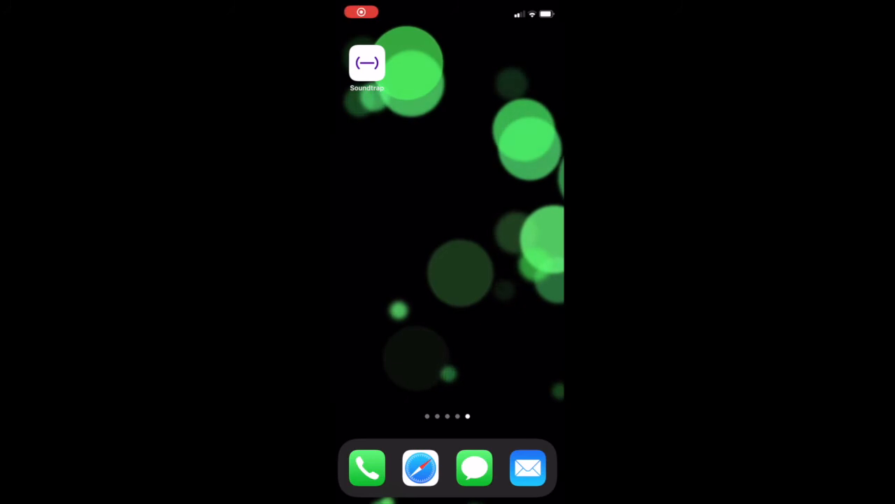
# Switch to the Soundtrap mobile app and open the first Reggae Song Writing project in the studio
pyautogui.click(368, 61)
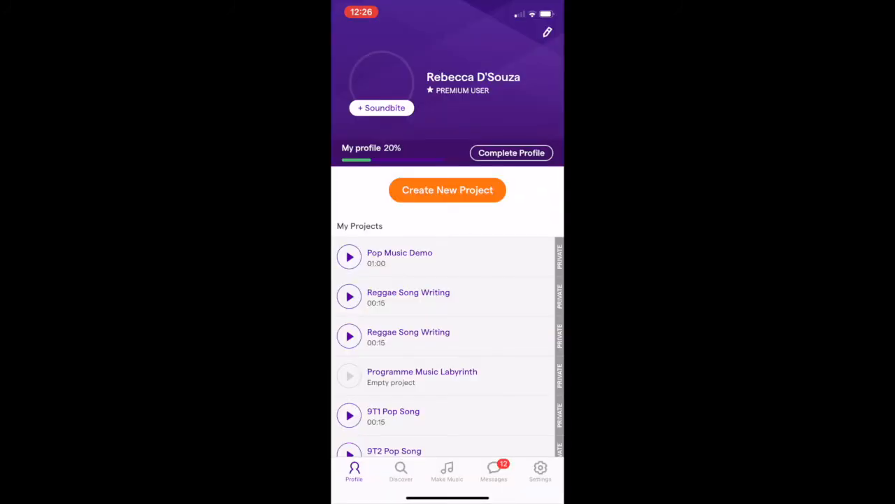
pyautogui.click(408, 296)
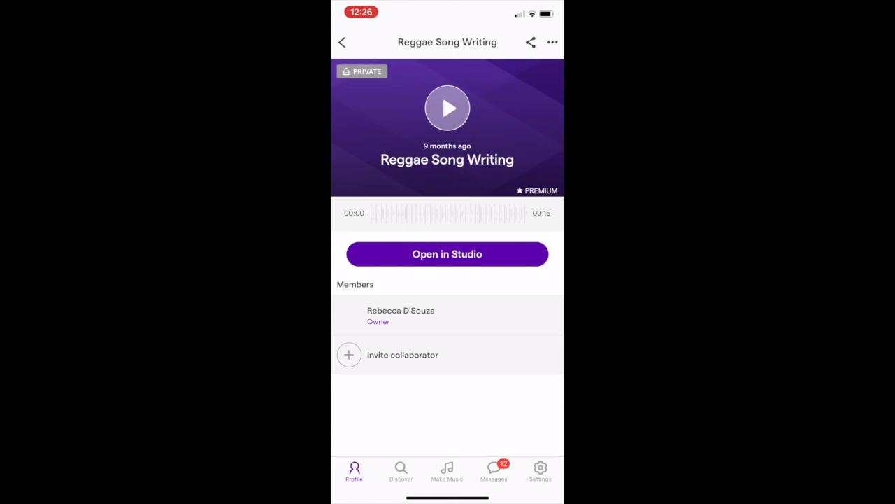
pyautogui.click(447, 254)
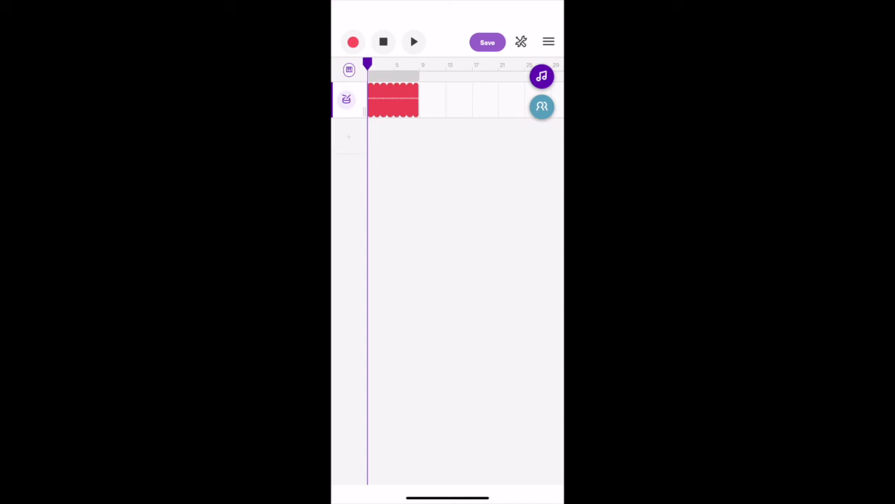
# Add a new piano and keyboard track with the Grand Piano instrument below the drum track
pyautogui.click(349, 70)
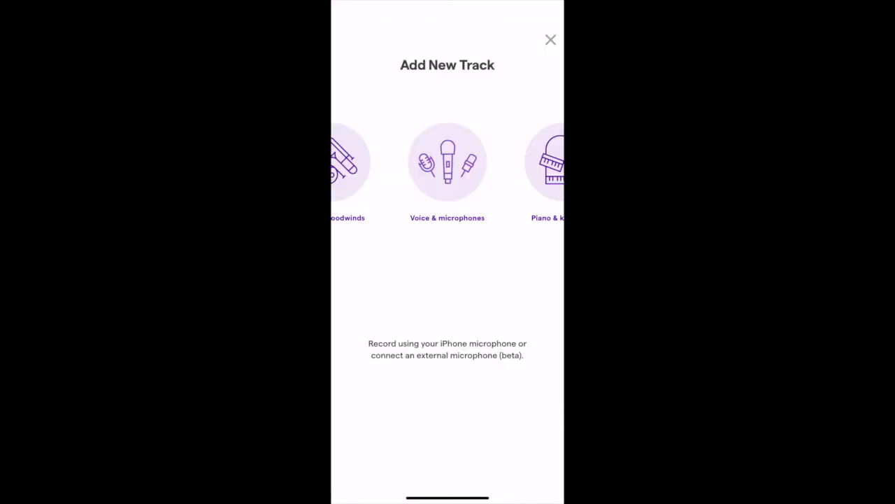
pyautogui.moveTo(504, 162)
pyautogui.mouseDown()
pyautogui.moveTo(378, 162)
pyautogui.moveTo(503, 162)
pyautogui.mouseUp()
pyautogui.click(543, 162)
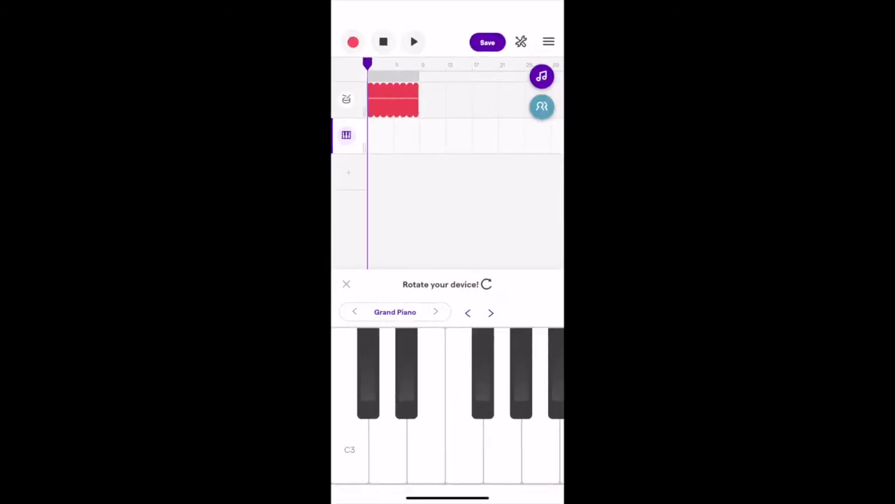
# Try out the C chord notes C3, E and G on the Grand Piano keyboard without recording
pyautogui.click(350, 448)
pyautogui.click(426, 448)
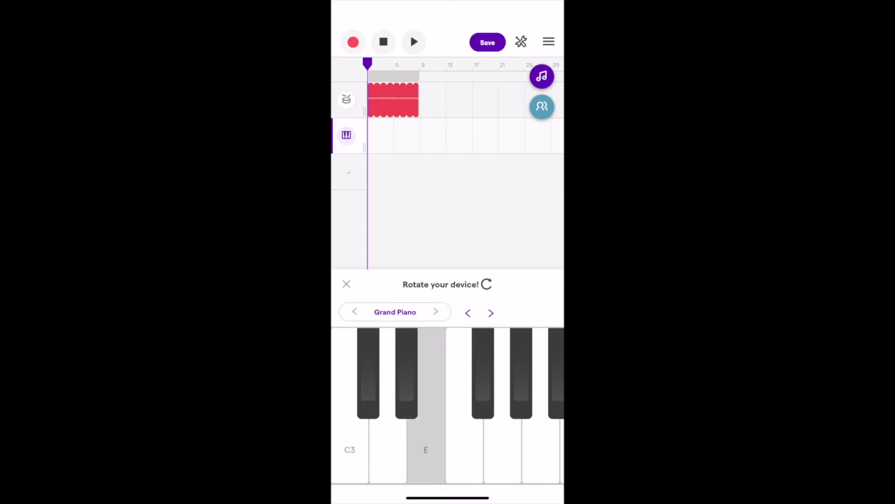
pyautogui.click(502, 448)
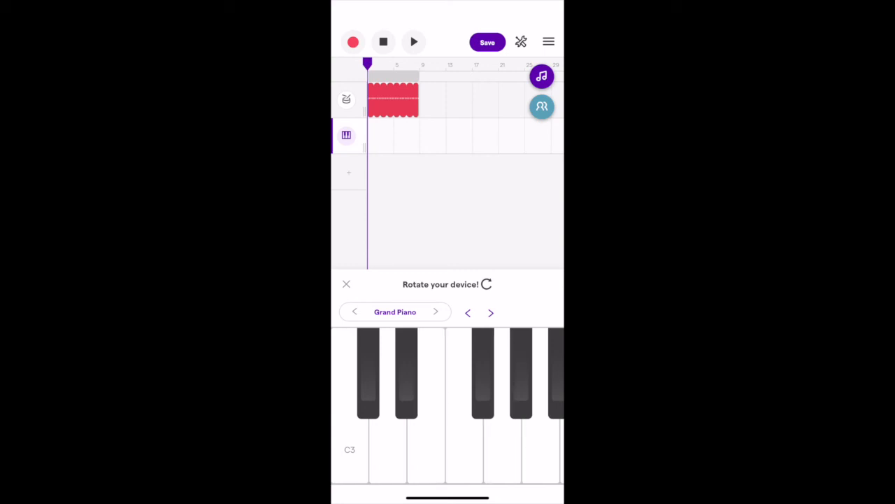
pyautogui.click(350, 448)
pyautogui.click(426, 447)
pyautogui.click(503, 448)
# Record four C chords (C3, E, G) on the Grand Piano track from bar 1, stop the recording and close the keyboard
pyautogui.click(354, 42)
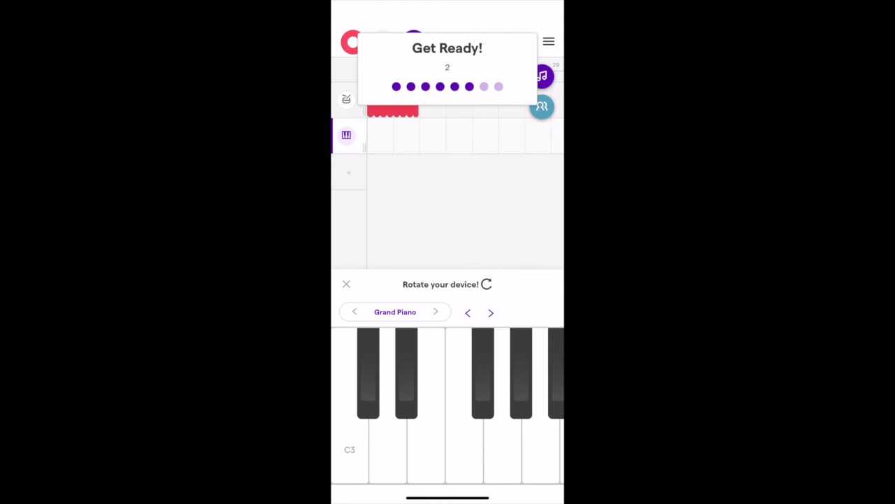
pyautogui.click(350, 450)
pyautogui.click(426, 450)
pyautogui.click(503, 449)
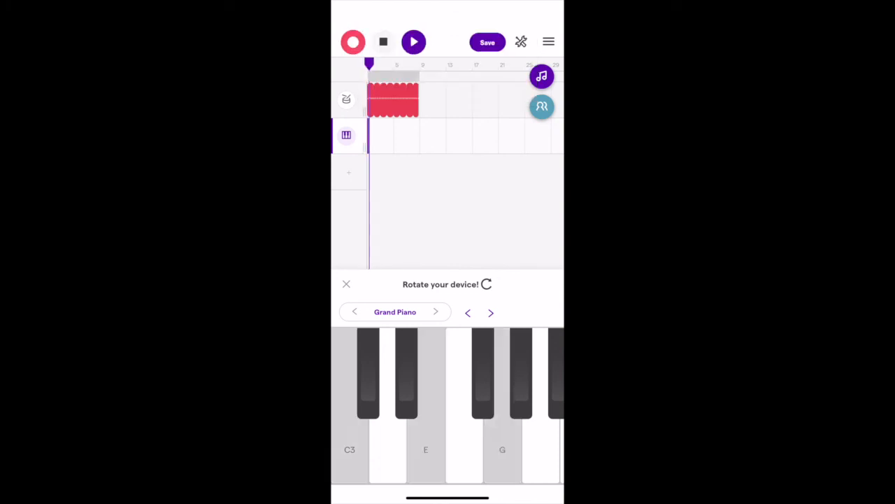
pyautogui.click(350, 450)
pyautogui.click(426, 450)
pyautogui.click(503, 450)
pyautogui.click(349, 450)
pyautogui.click(426, 450)
pyautogui.click(502, 450)
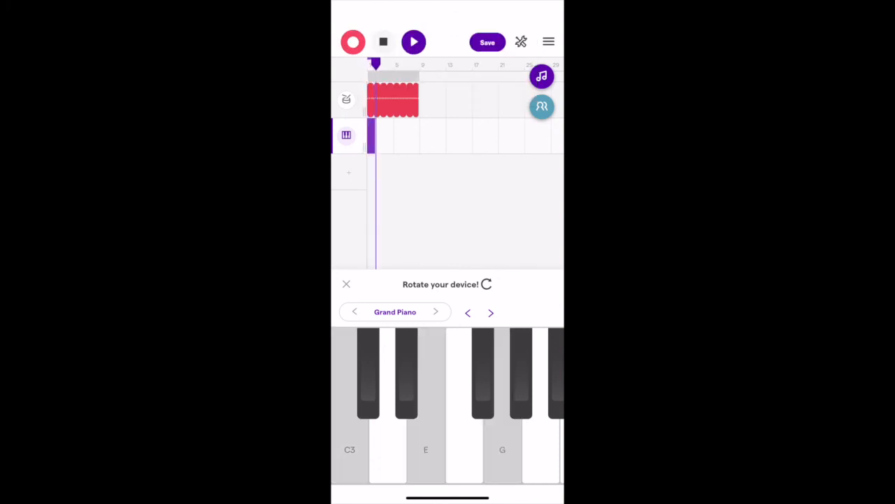
pyautogui.click(349, 449)
pyautogui.click(426, 450)
pyautogui.click(502, 450)
pyautogui.click(384, 42)
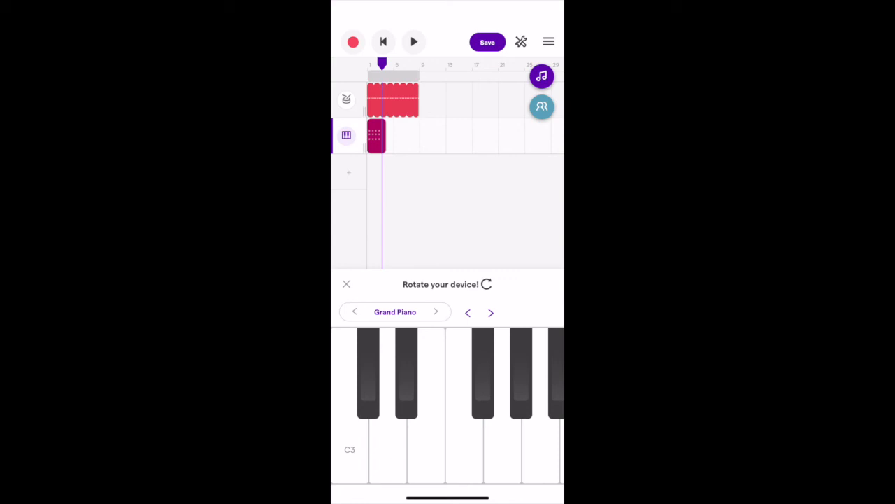
pyautogui.click(346, 284)
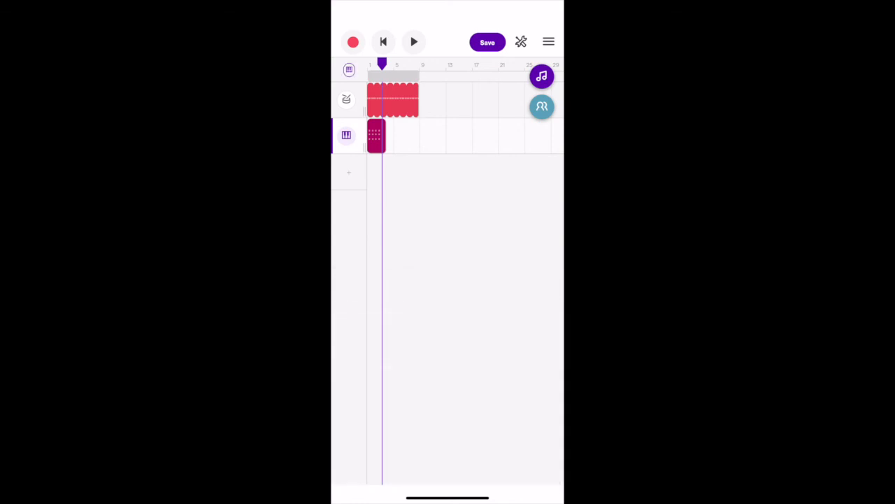
# Quantize the recorded piano region to 1/2
pyautogui.click(377, 137)
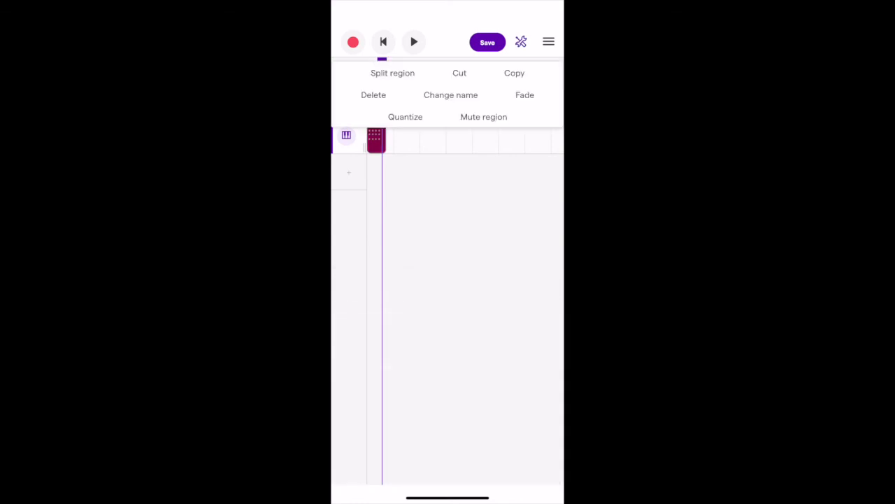
pyautogui.click(406, 117)
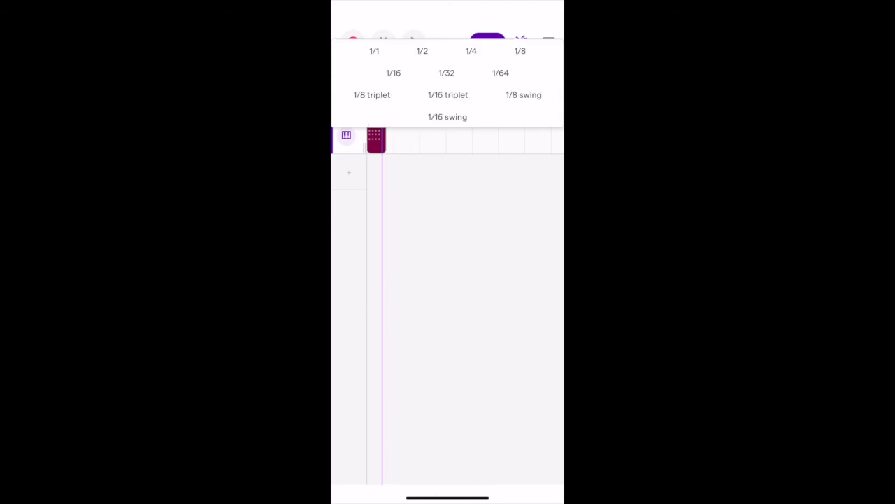
pyautogui.click(422, 51)
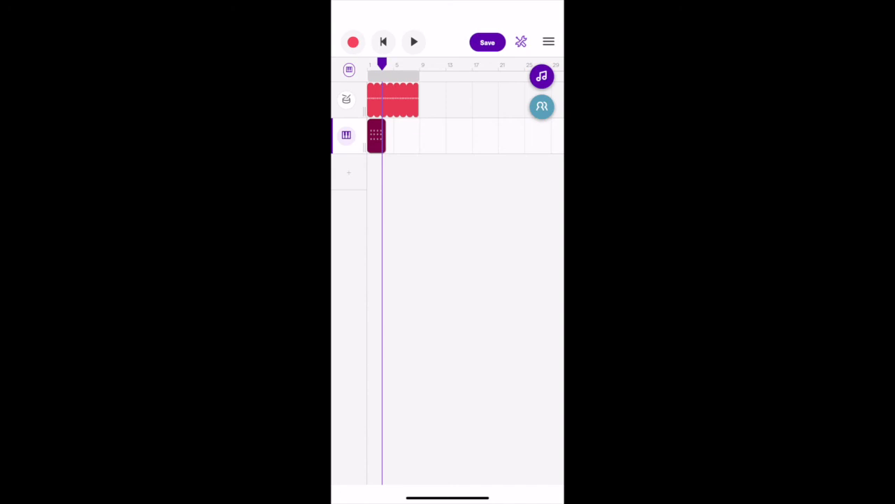
# Trim the end of the piano region back to the start of bar 3 and save the project
pyautogui.scroll(5, 465, 273)
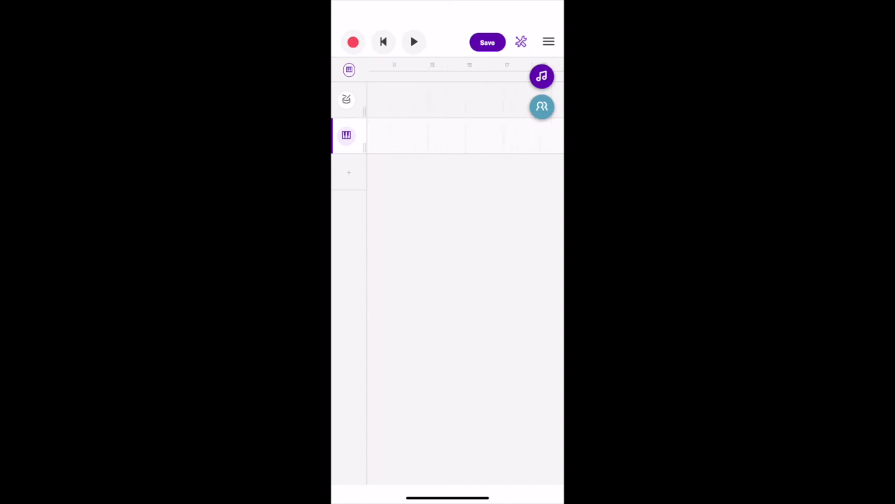
pyautogui.hscroll(-4, 465, 273)
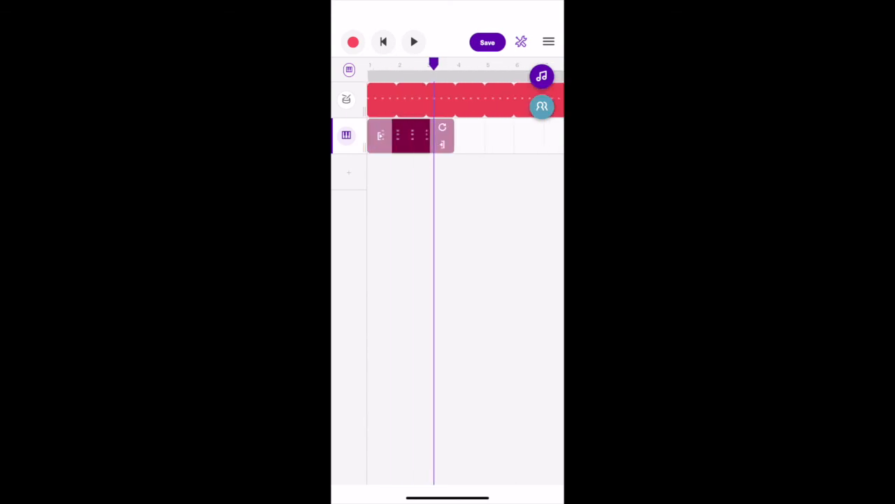
pyautogui.moveTo(442, 135); pyautogui.dragTo(412, 135)
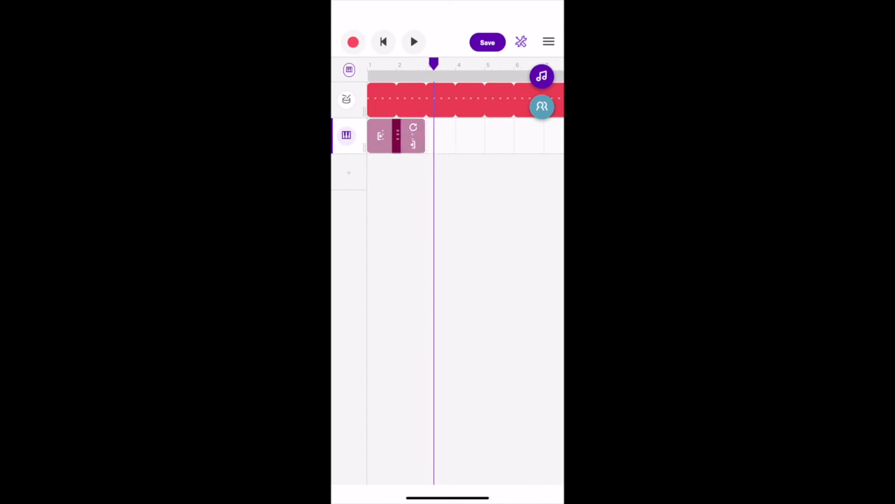
pyautogui.click(487, 42)
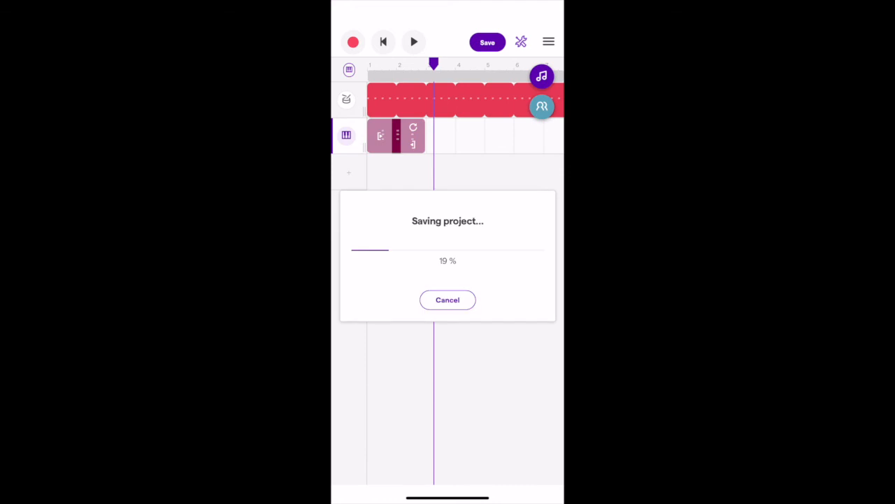